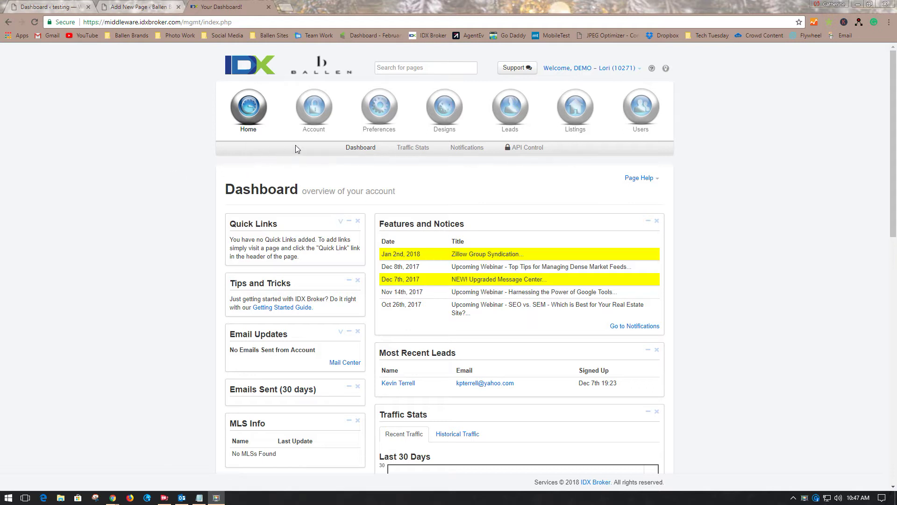
Go through Designs > Widgets > Create to reach the Add Widget page
click(445, 131)
click(358, 148)
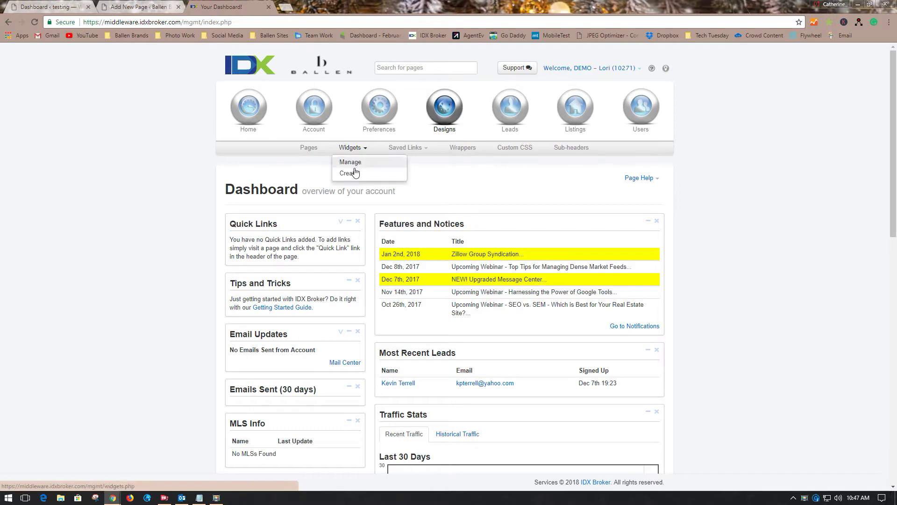
click(353, 173)
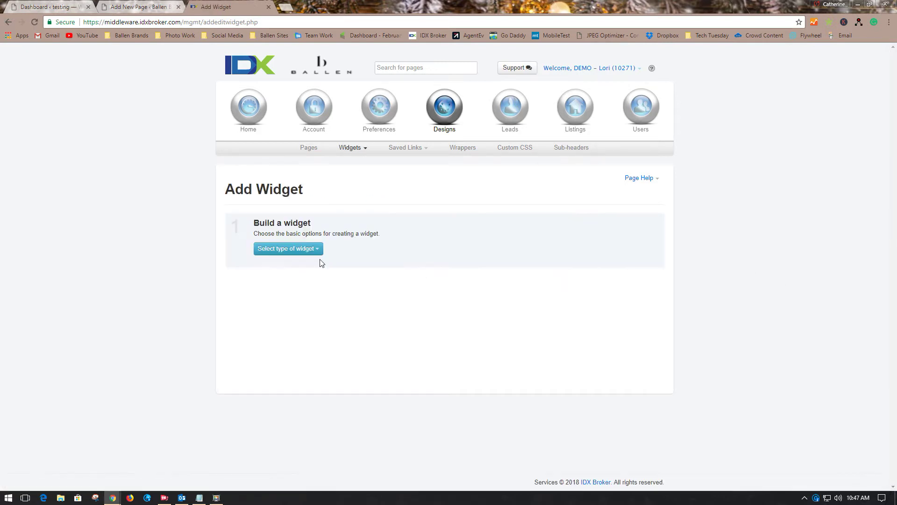
Choose the Map Search widget type, name it 'Test Widget', and keep Road Map as default
click(283, 253)
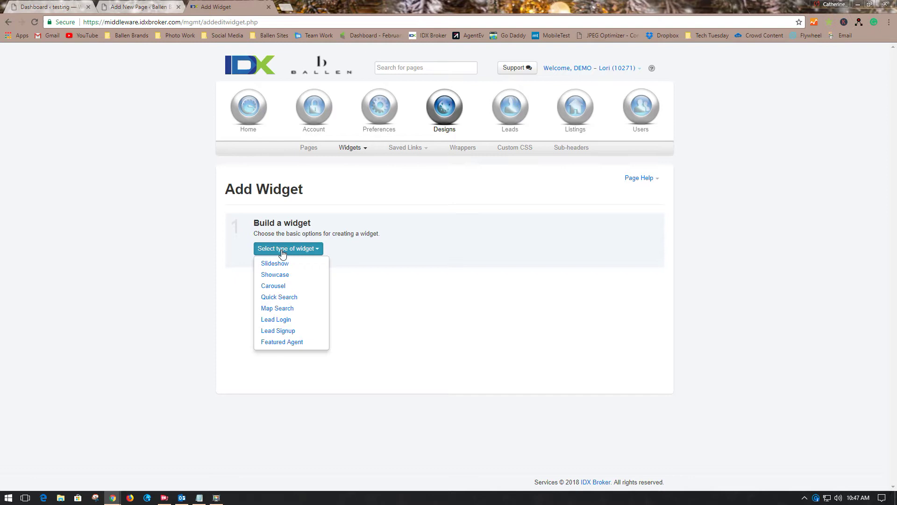
click(300, 309)
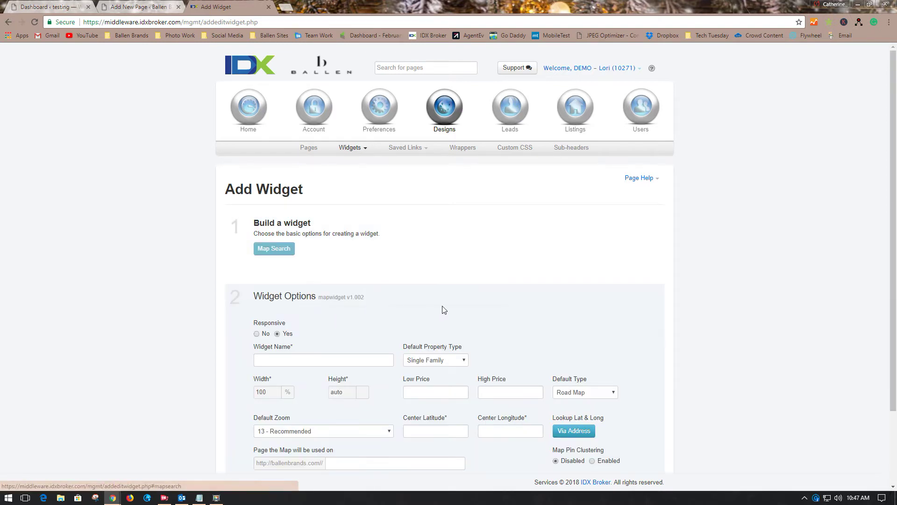
scroll(613, 276, down, 2)
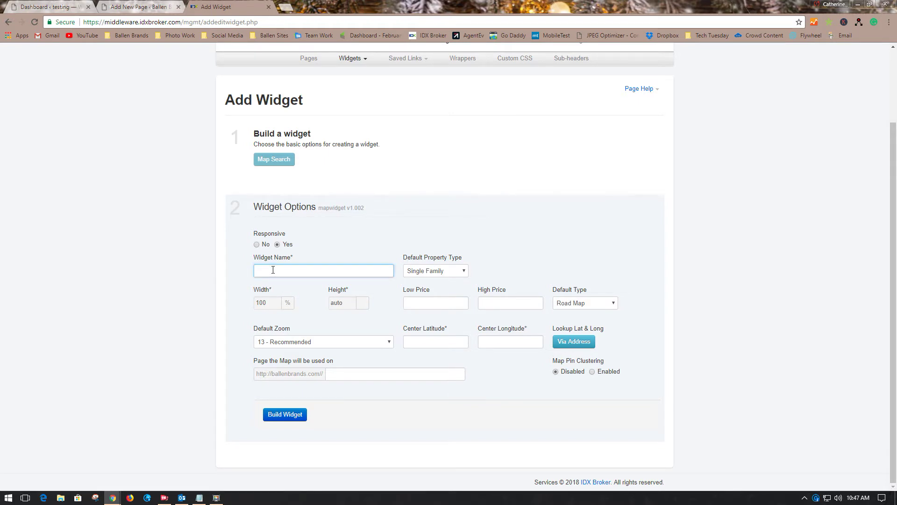
text(Widget)
click(608, 304)
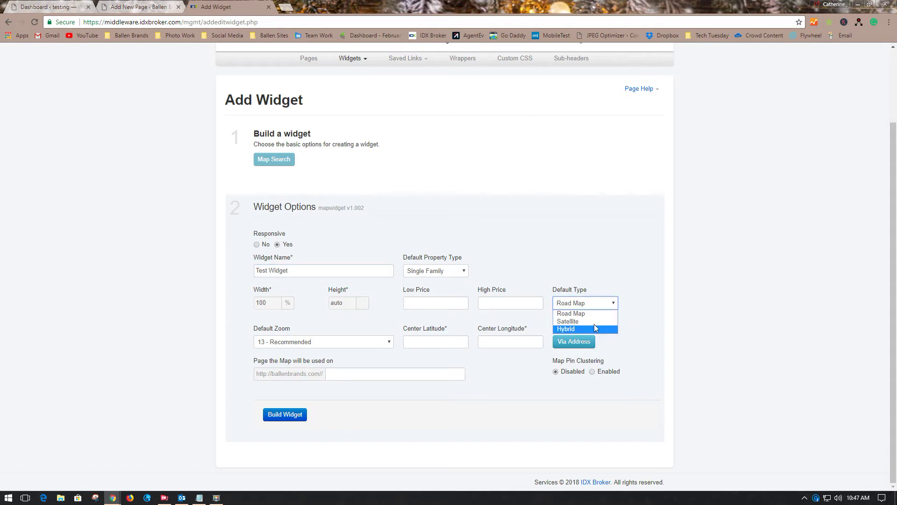
click(592, 313)
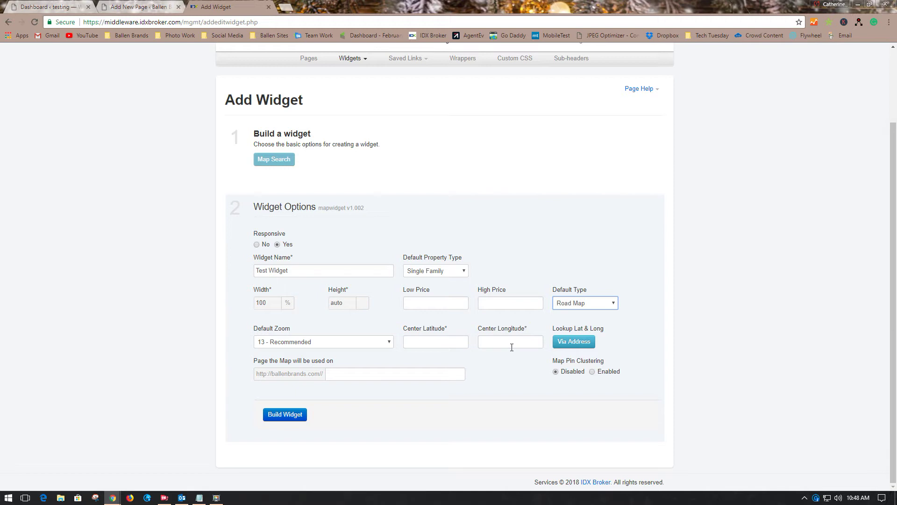
Generate the map centre (latitude 25.783833, longitude -80.16111) from a street address and postal code lookup
click(566, 341)
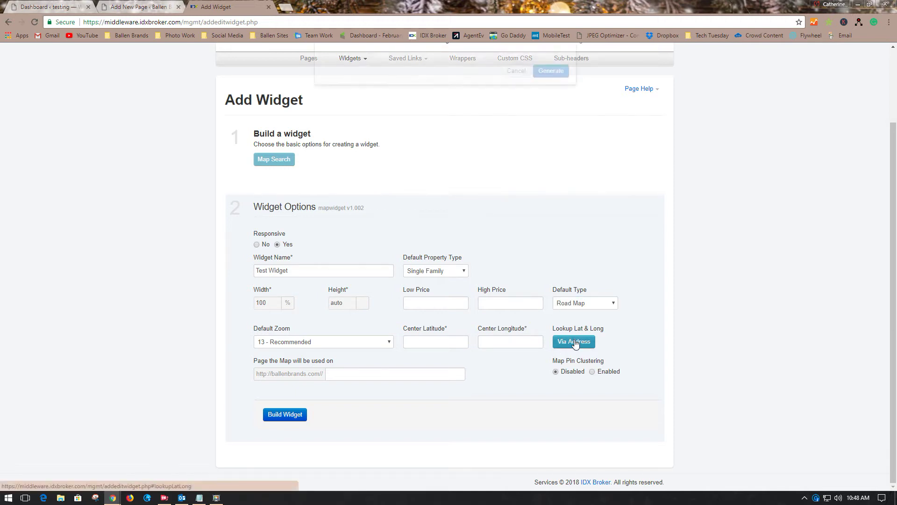
click(394, 205)
click(391, 208)
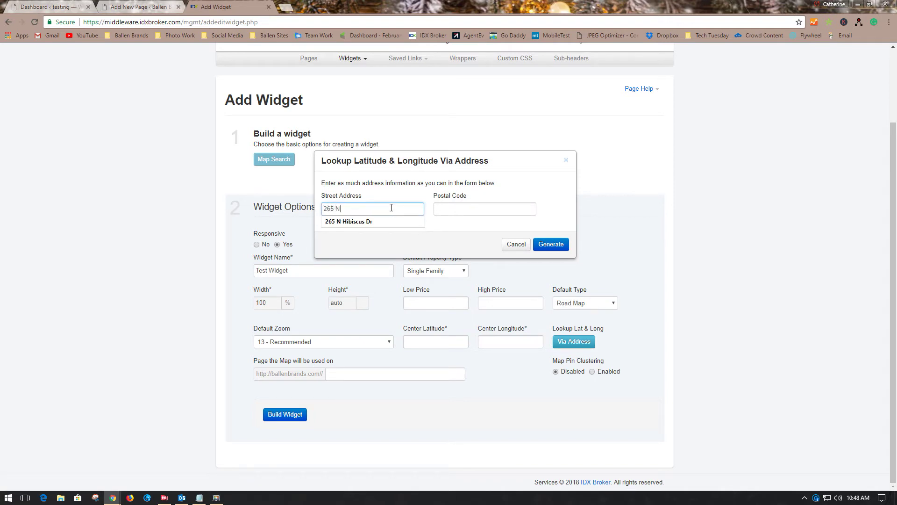
click(376, 222)
click(458, 212)
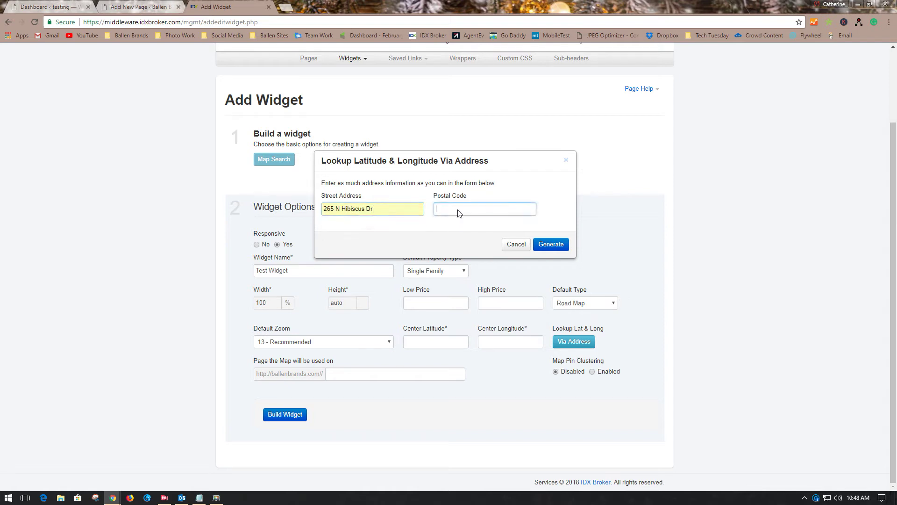
text(33139)
click(453, 221)
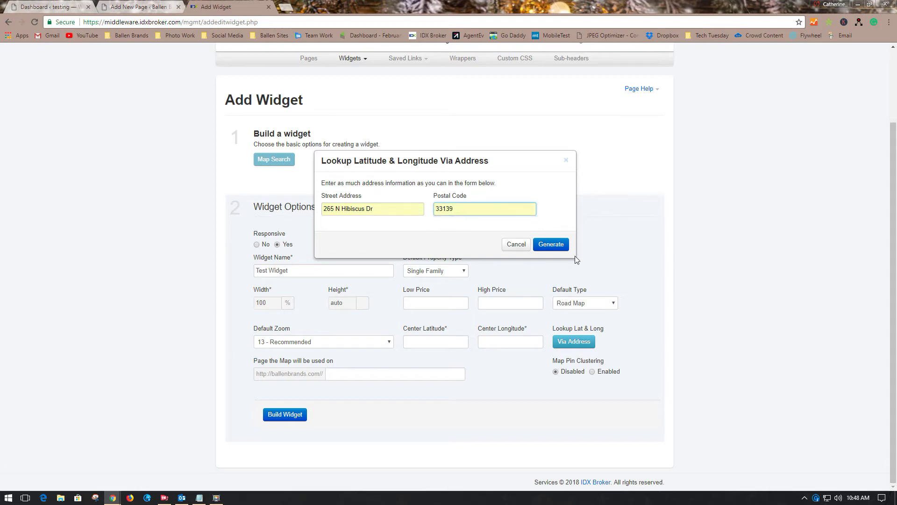
click(561, 244)
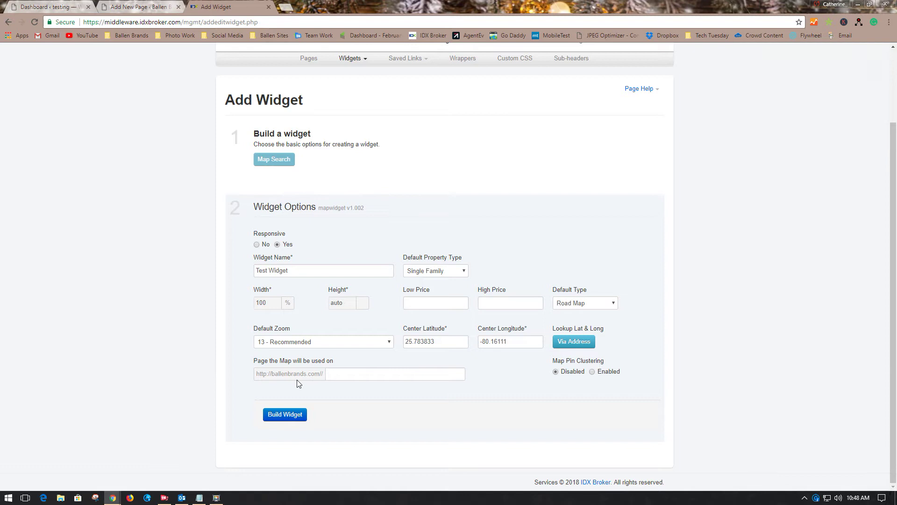
Enter 'testpage' as the map's page, enable Map Pin Clustering, and build the widget
click(338, 375)
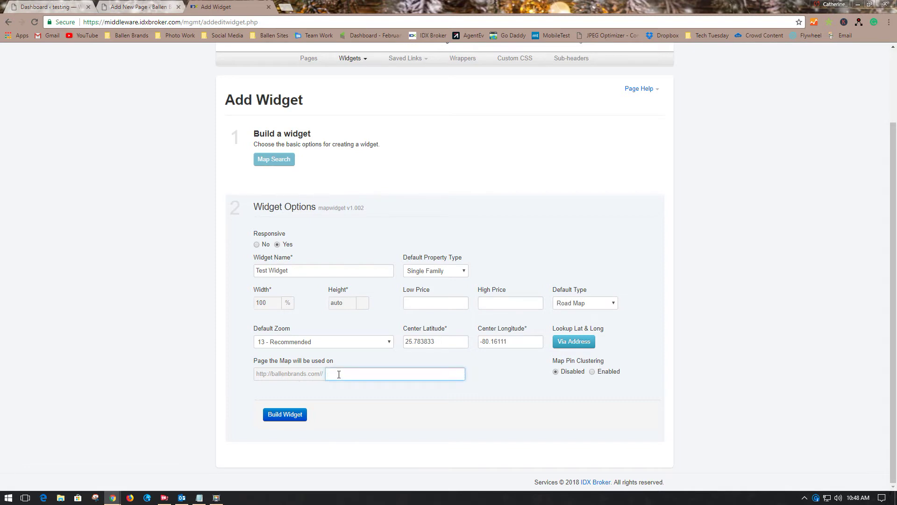
text(testpage)
click(592, 372)
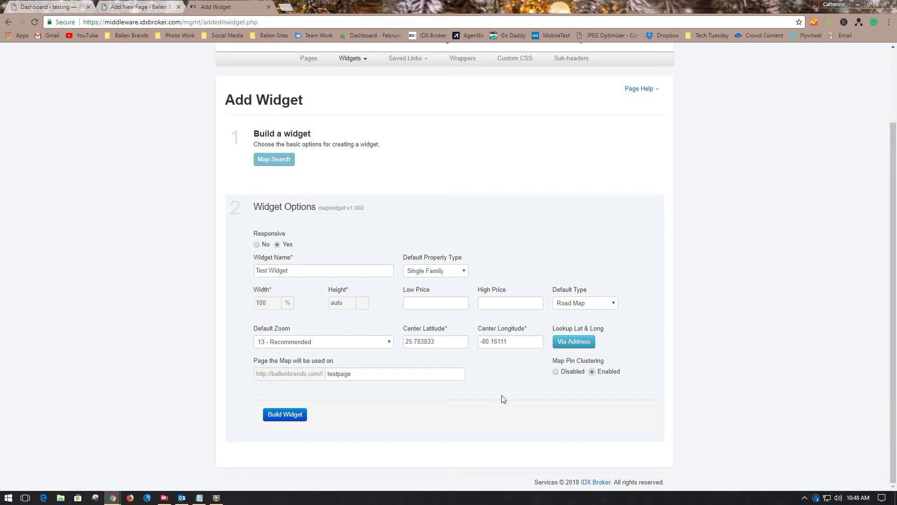
click(283, 414)
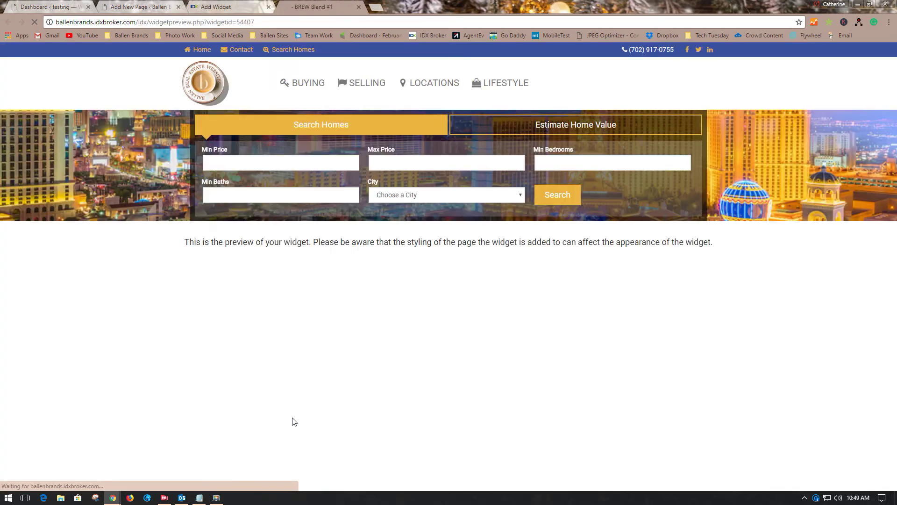
Scroll the preview to check the Miami map with 143 listings and the widget code
scroll(710, 348, down, 6)
scroll(763, 359, up, 1)
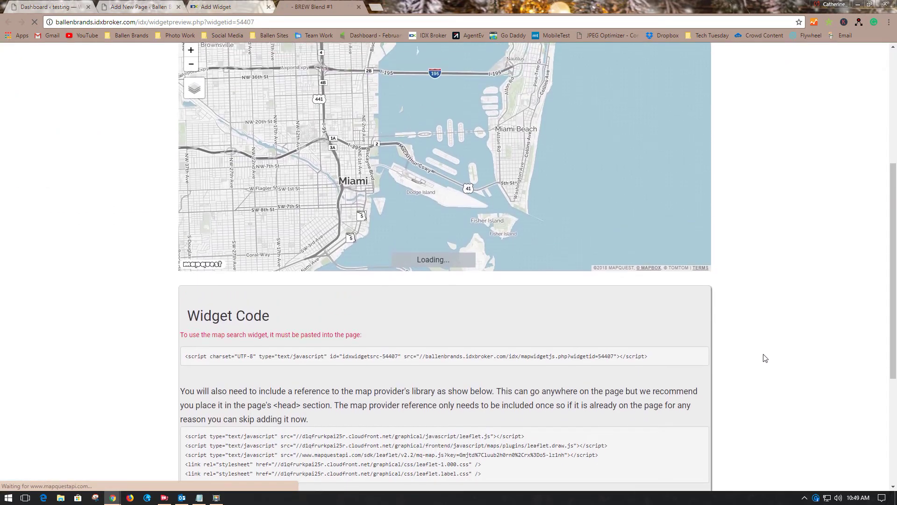
scroll(764, 357, up, 1)
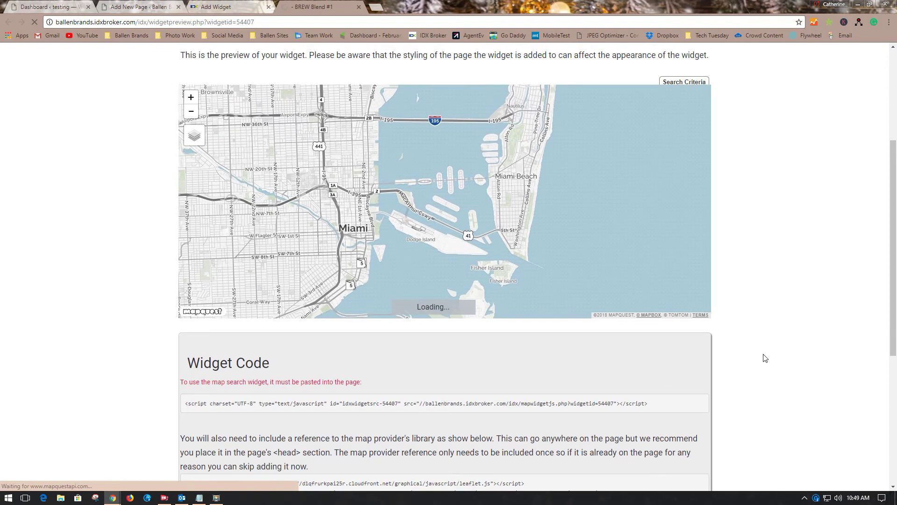
scroll(764, 358, up, 1)
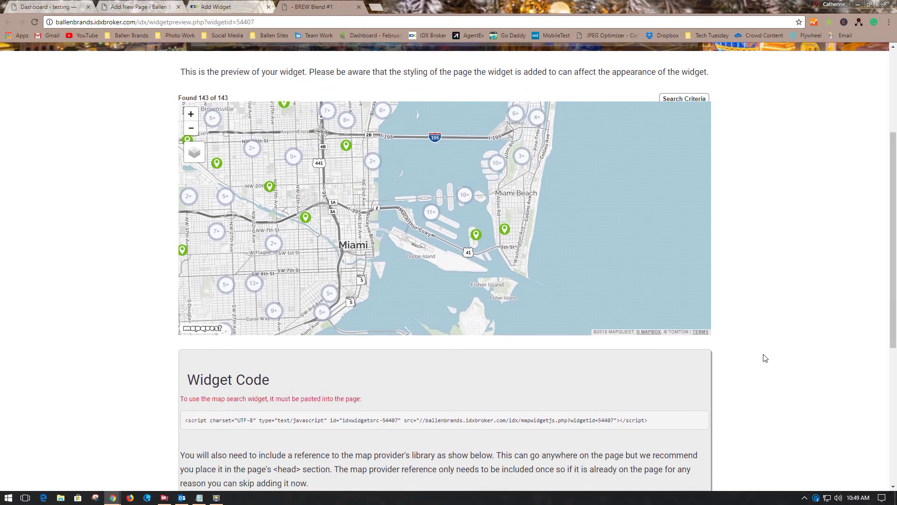
scroll(765, 358, down, 1)
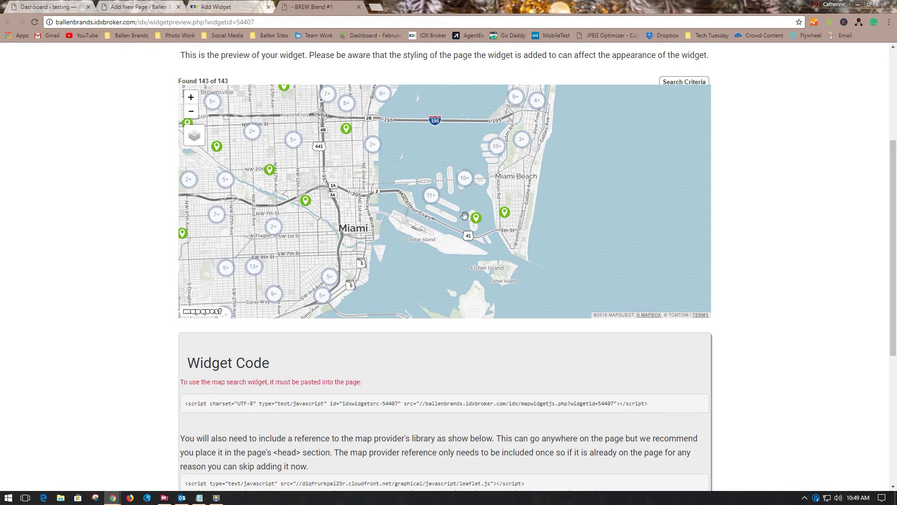
Copy the map widget's embed script from the Widget Code box for the testmap draft
click(222, 13)
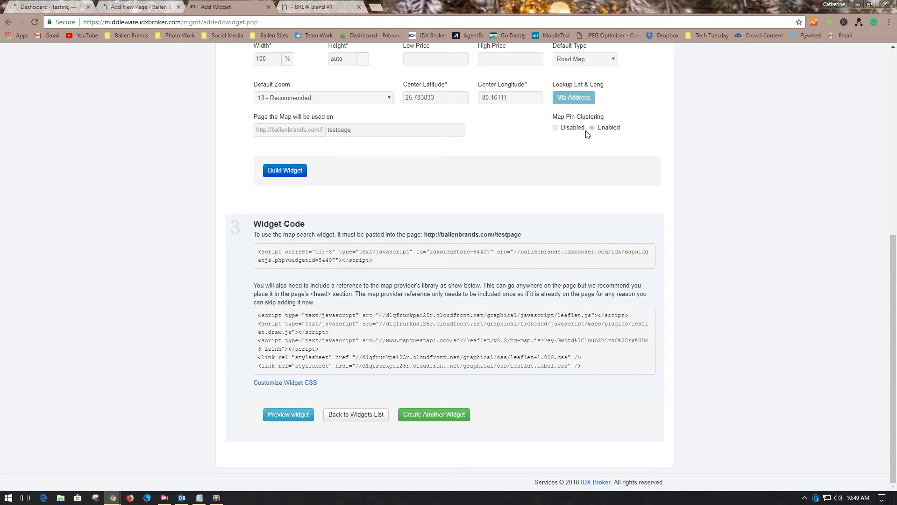
key(alt+Tab)
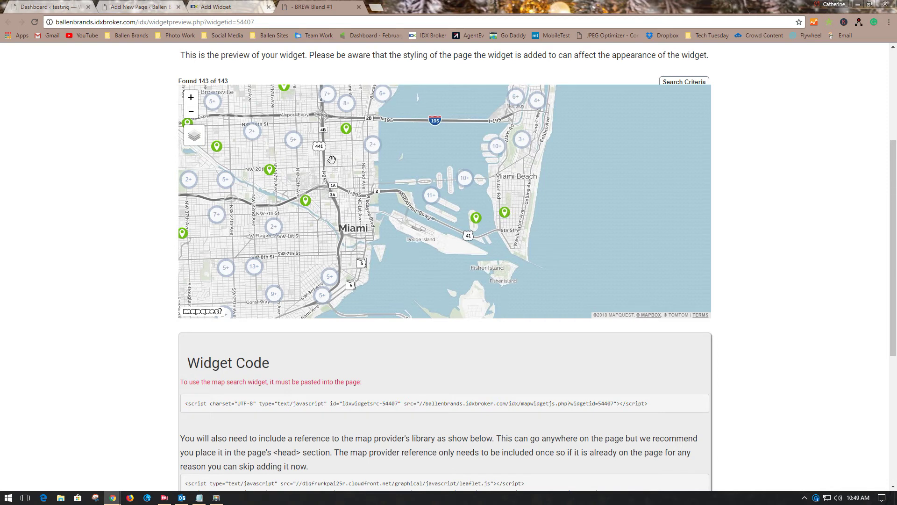
click(225, 8)
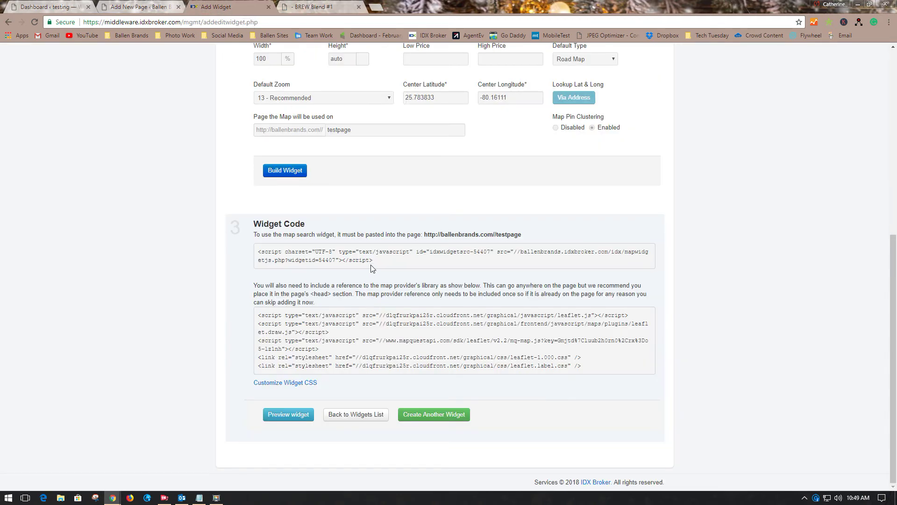
drag(373, 260, 257, 251)
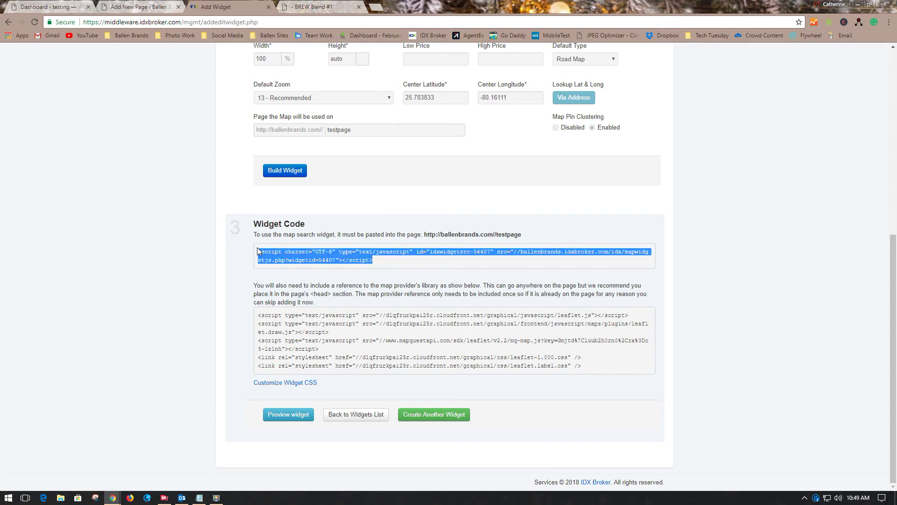
right_click(299, 257)
click(330, 262)
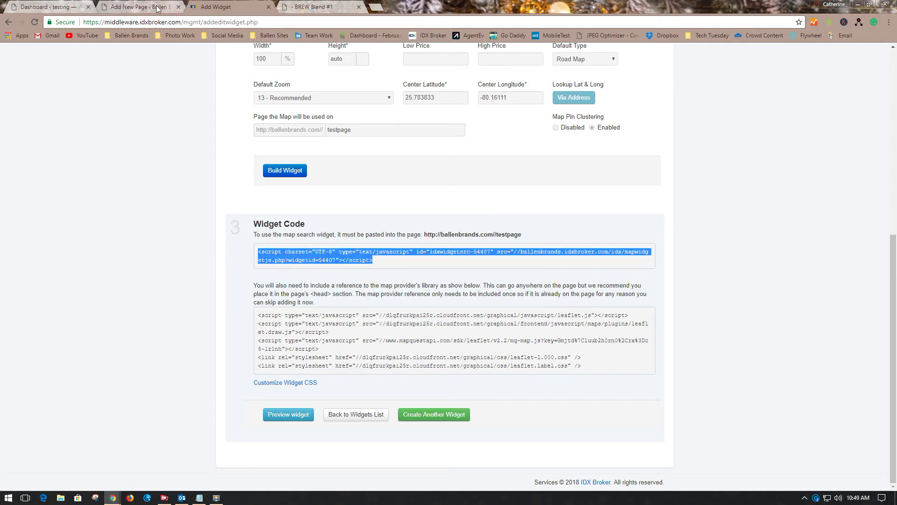
click(158, 8)
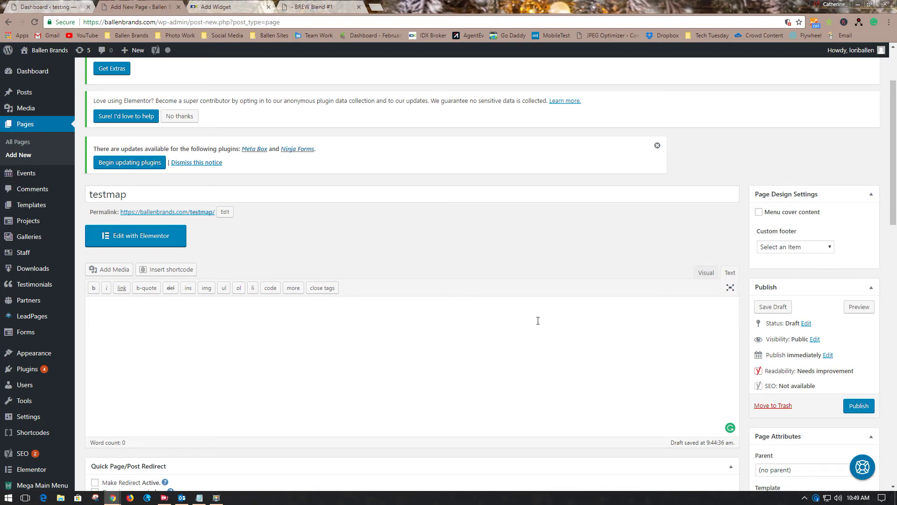
Paste the widget script into the testmap page body and copy the five map provider lines
right_click(490, 326)
click(527, 378)
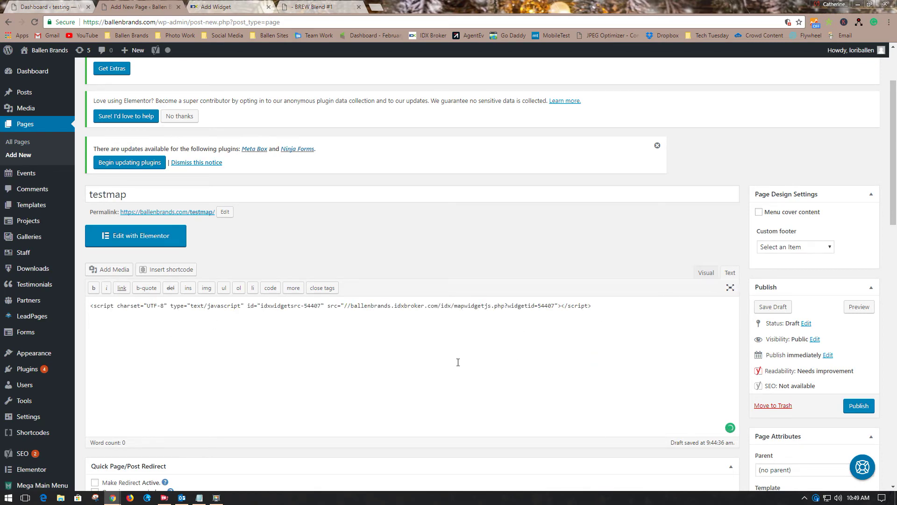
click(235, 7)
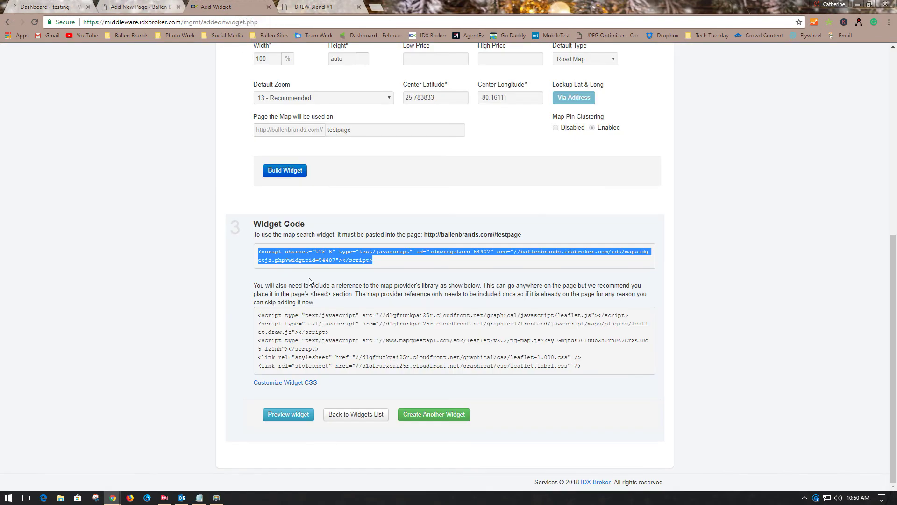
click(448, 339)
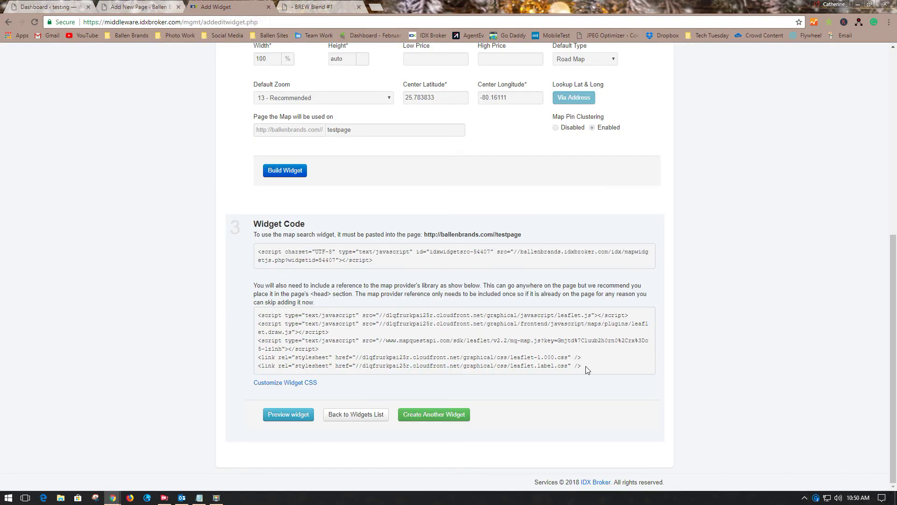
drag(587, 369, 255, 312)
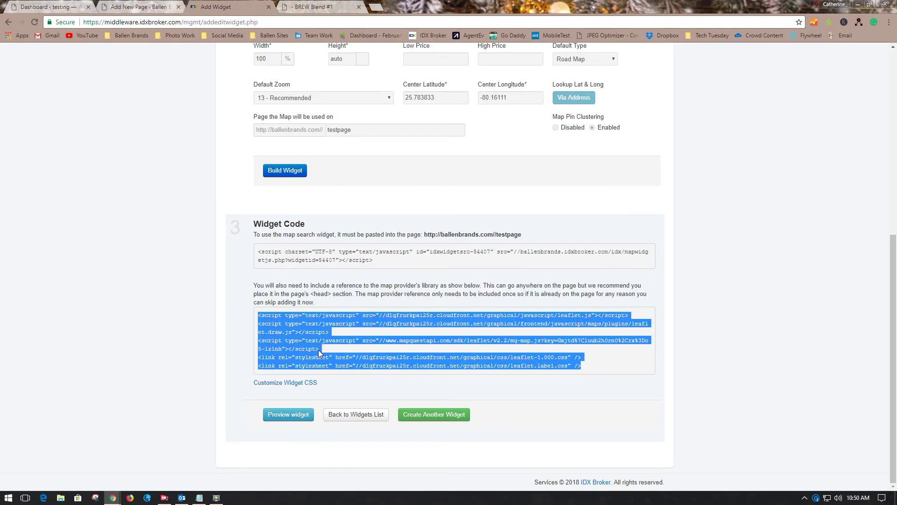
right_click(320, 354)
click(332, 358)
Switch to the testing site's WordPress dashboard
click(132, 6)
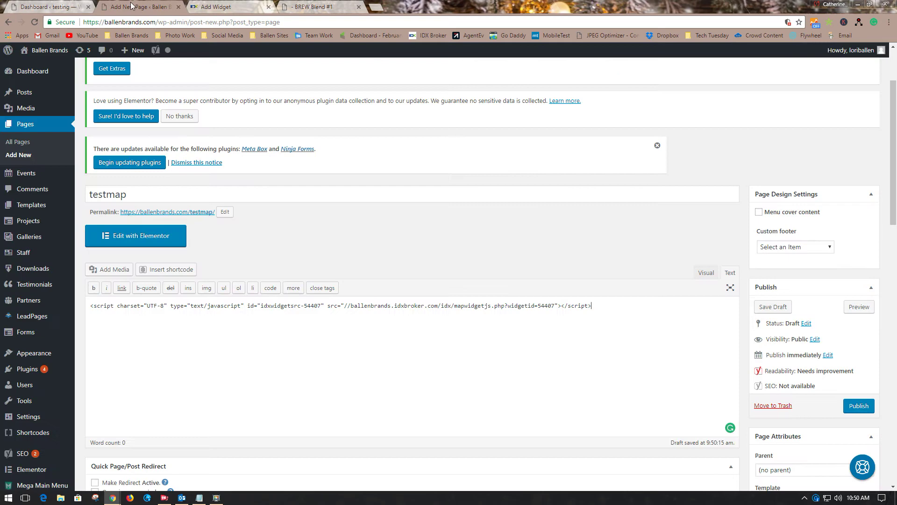
click(63, 7)
mouse_move(25, 224)
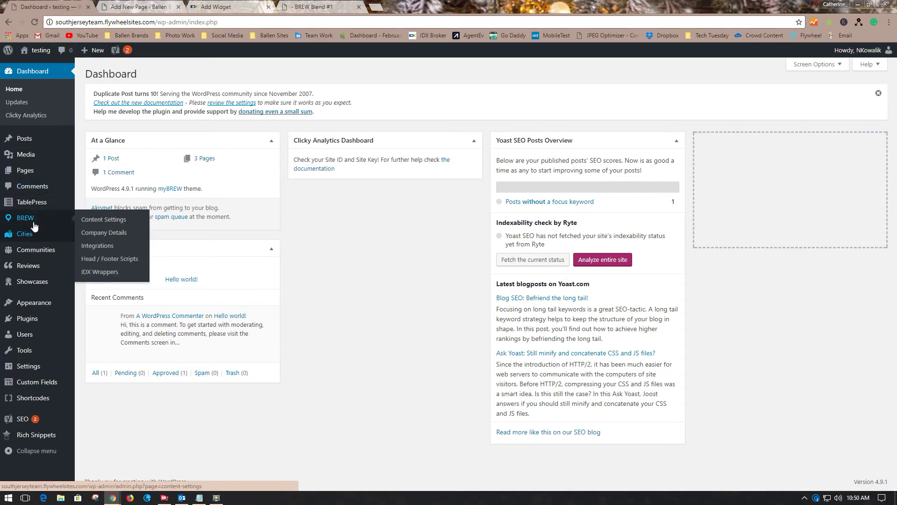
Paste the five map provider lines into the BREW Head Scripts box
click(104, 260)
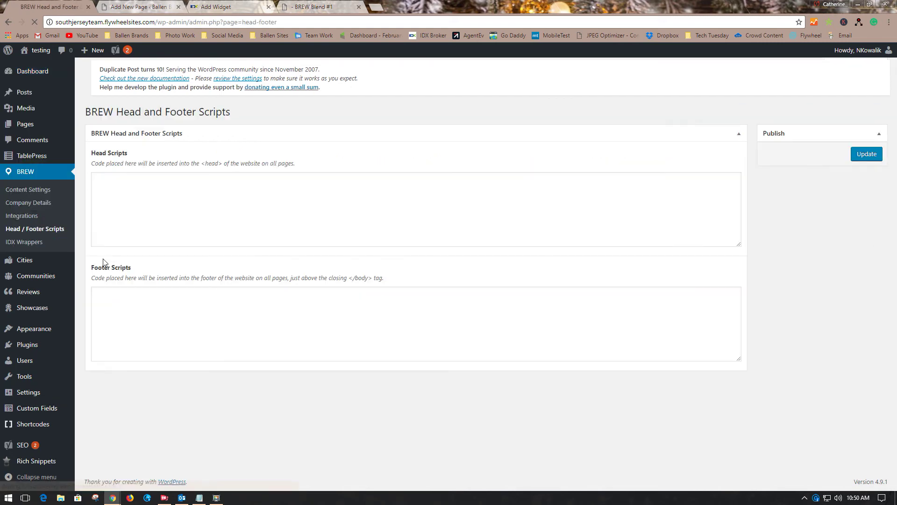
click(144, 201)
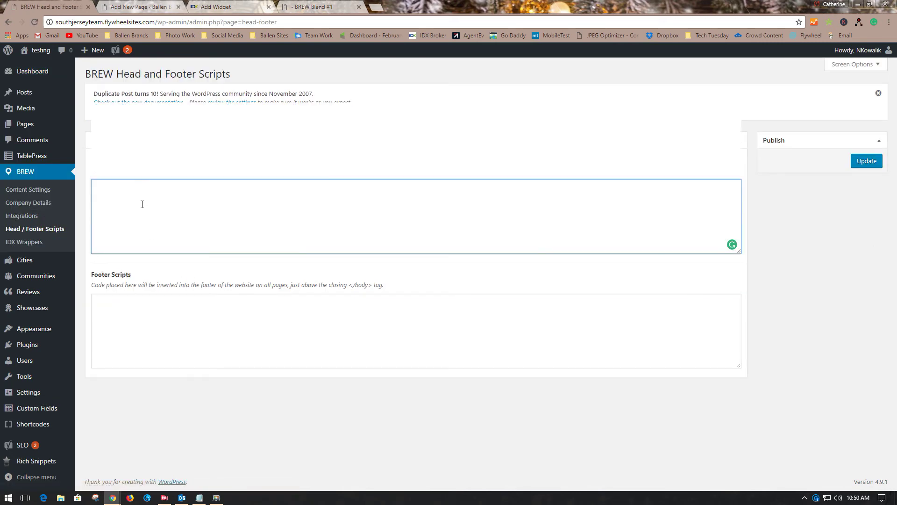
key(ctrl+v)
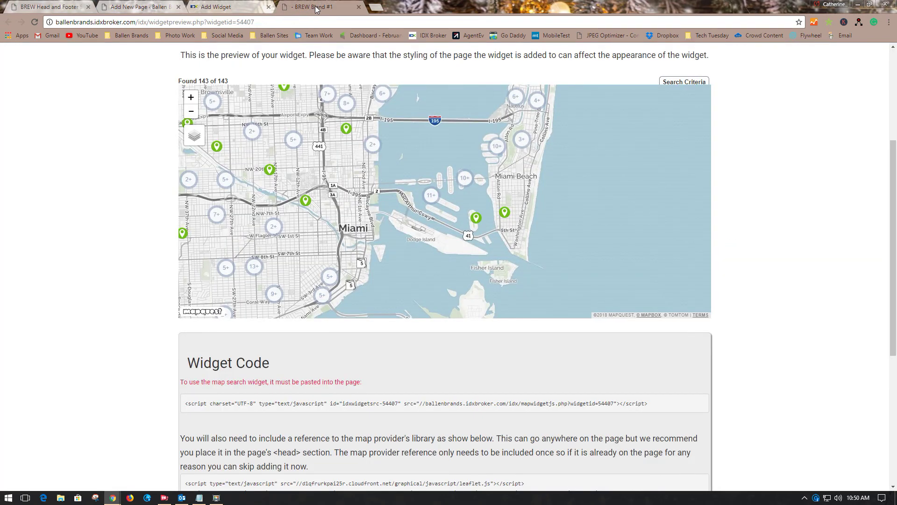
Paste the map provider code into the testmap page's Insert Script to <head> box
click(313, 6)
click(201, 12)
click(143, 10)
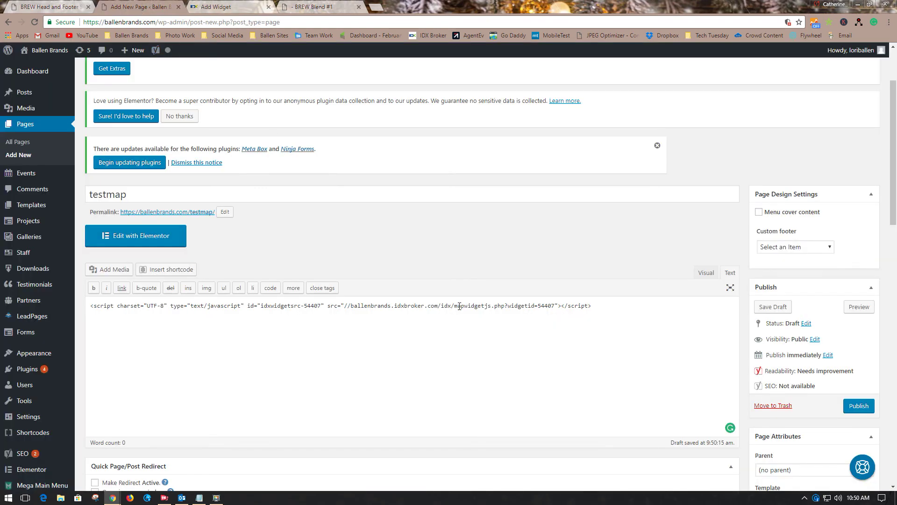
click(211, 6)
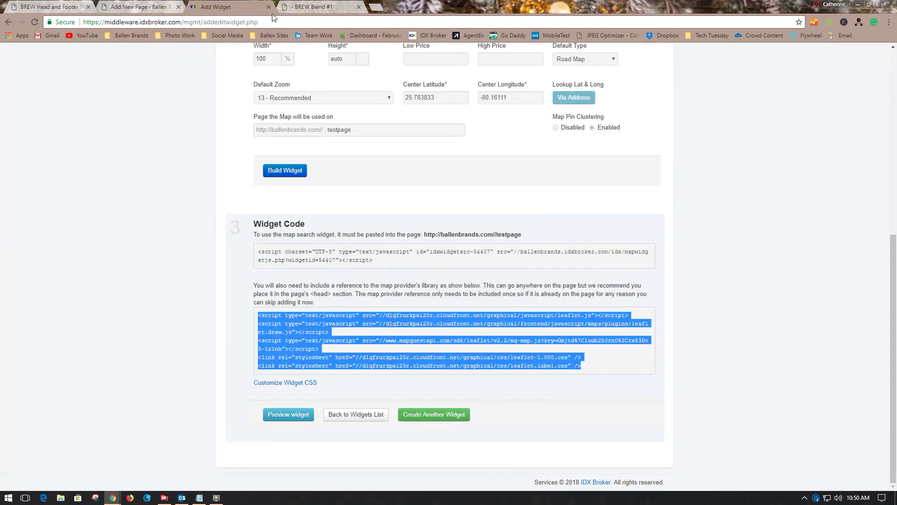
click(167, 9)
scroll(326, 187, down, 1)
scroll(326, 186, down, 8)
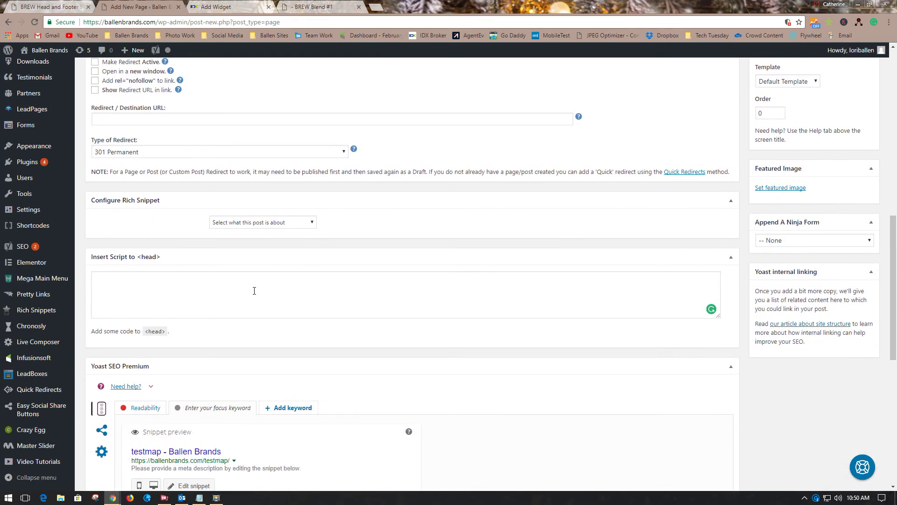
click(152, 289)
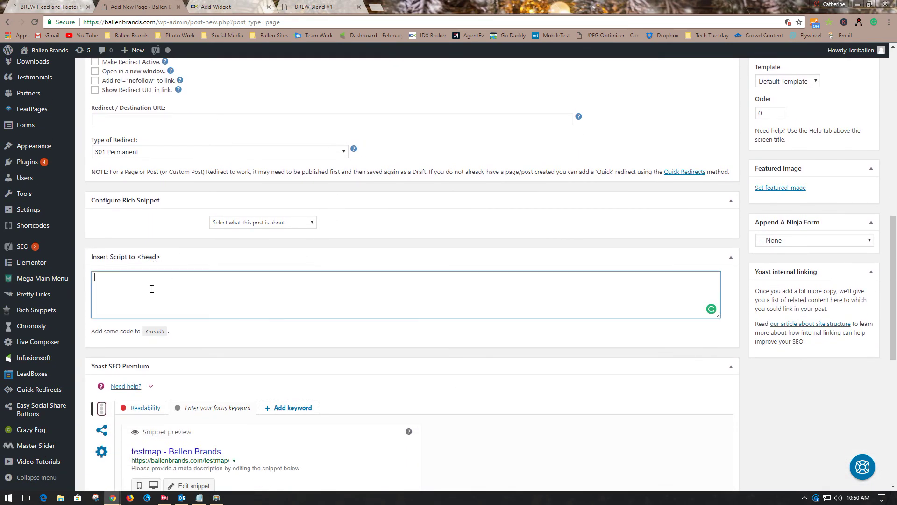
key(ctrl+v)
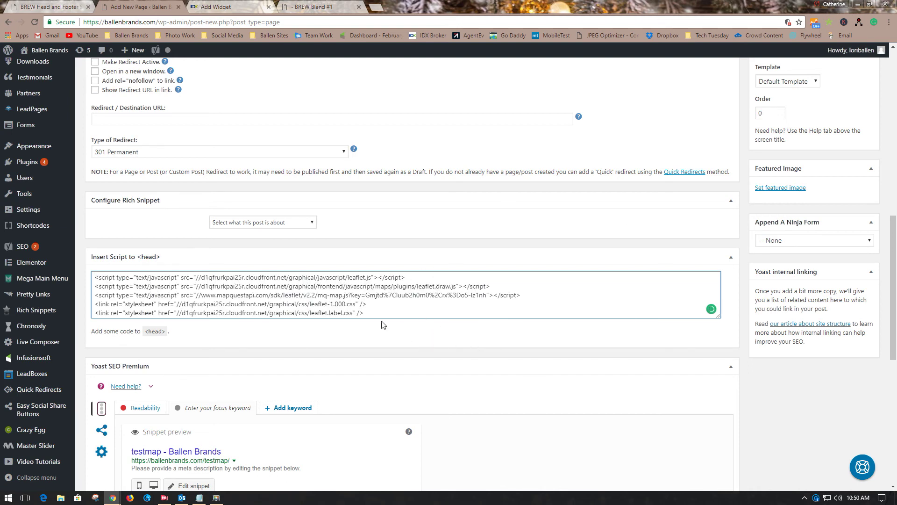
drag(366, 312, 80, 277)
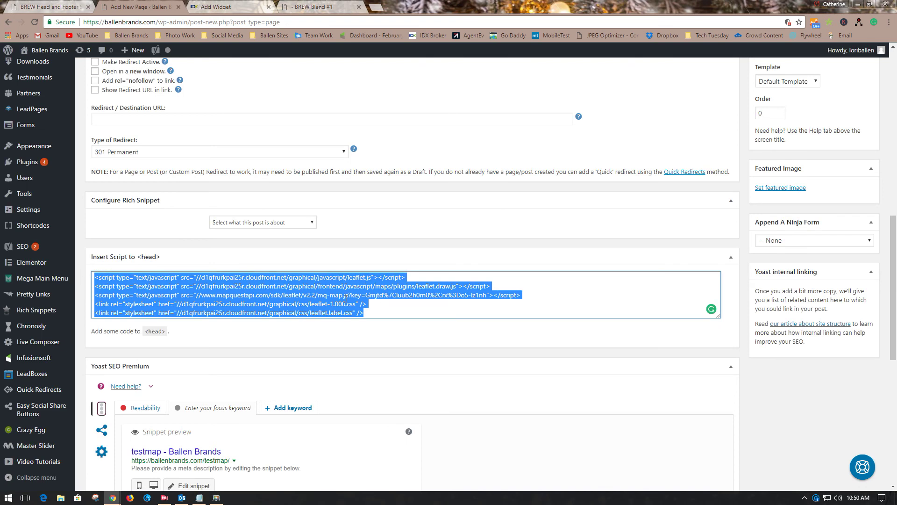
click(71, 12)
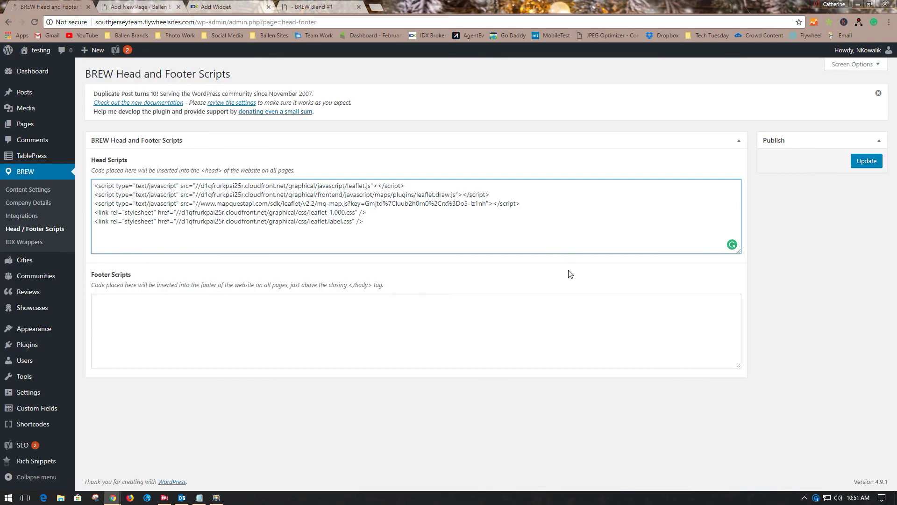
Return to the BREW Blend #1 tab showing the Miami widget preview with 143 listings
click(324, 7)
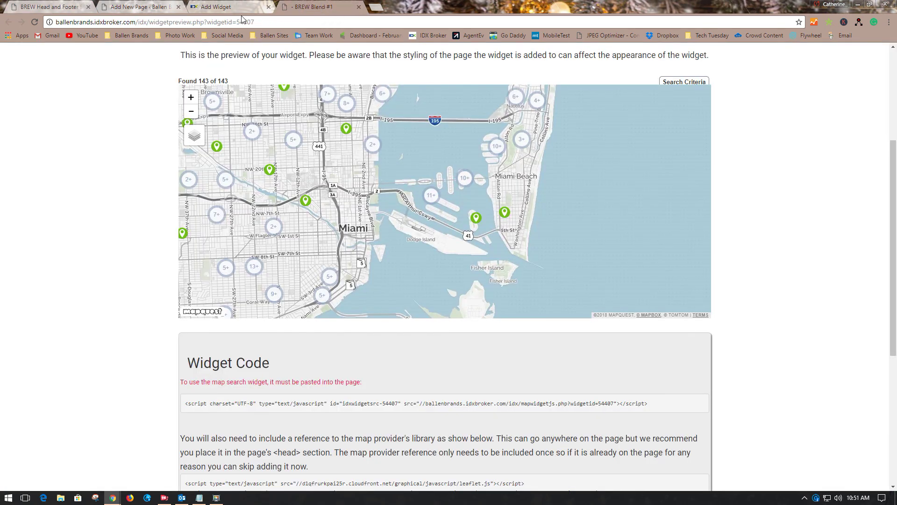
click(224, 6)
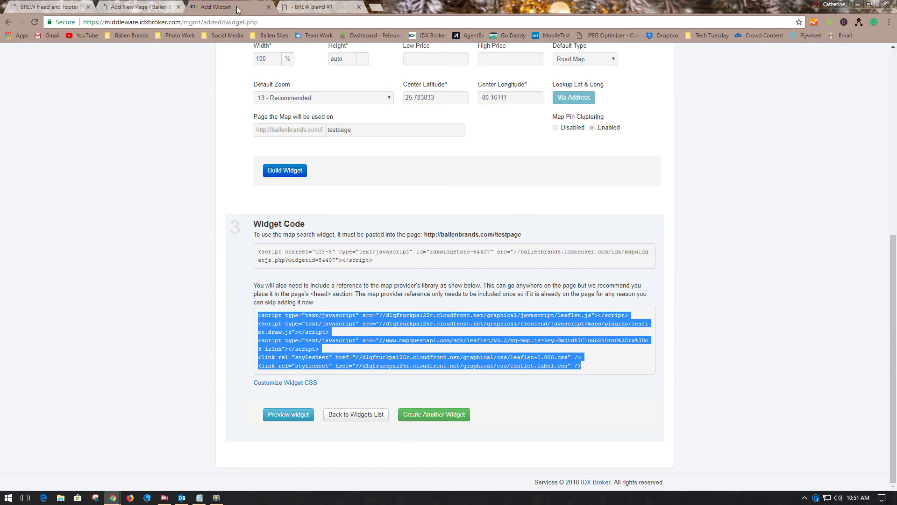
click(312, 8)
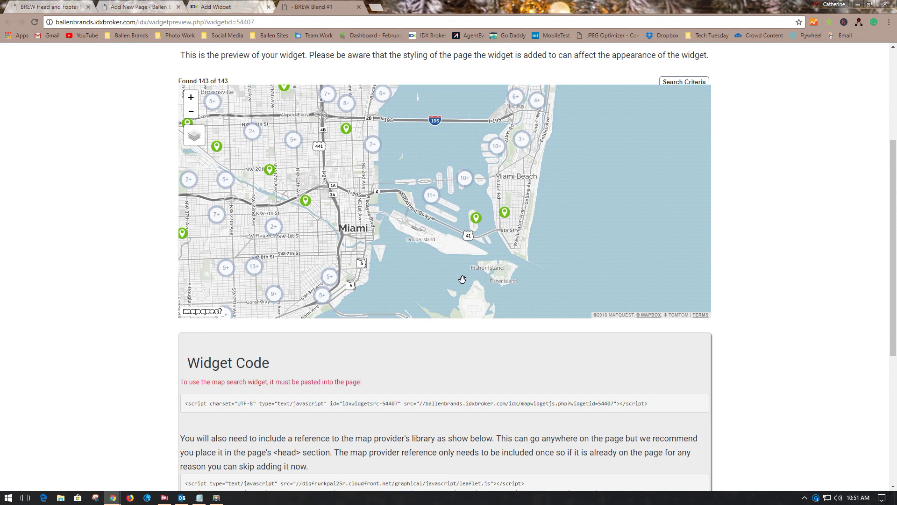